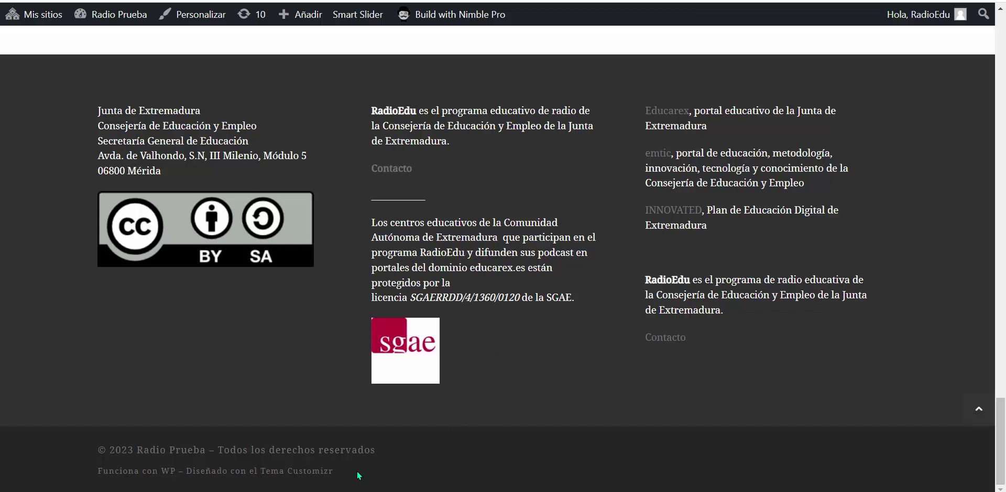
Examine the site's footer columns and theme credit line, and look over the home page up to its header
{"action": "left_click_drag", "start_coordinate": [335, 471], "coordinate": [256, 469]}
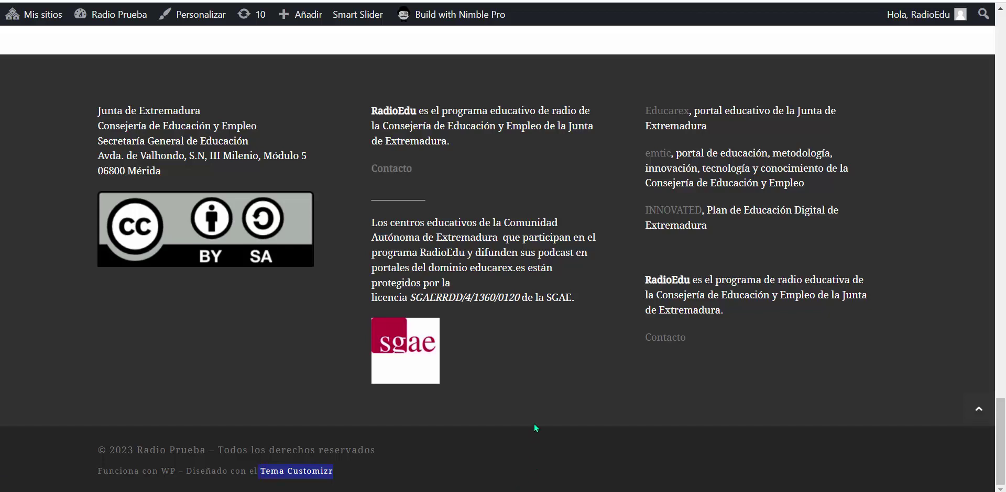
{"action": "left_click", "coordinate": [523, 393]}
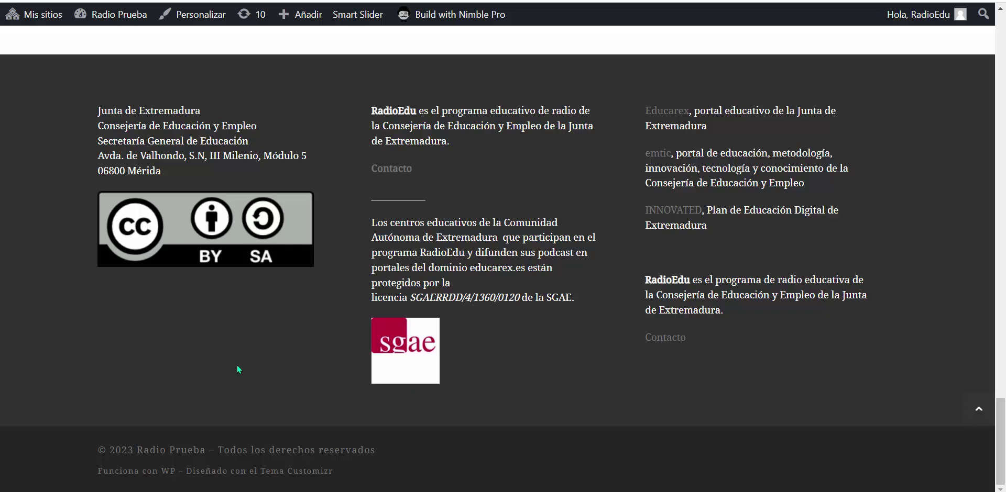
{"action": "scroll", "coordinate": [228, 353], "scroll_direction": "up", "scroll_amount": 7}
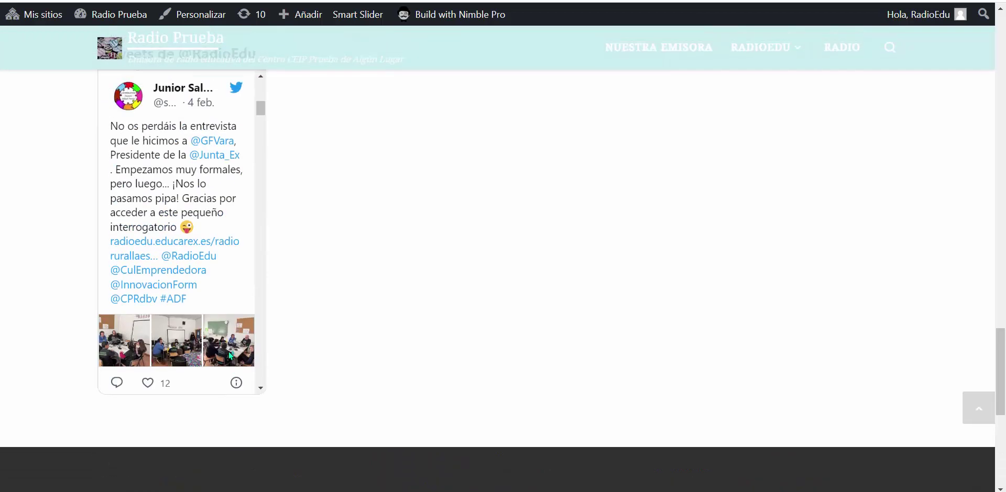
{"action": "scroll", "coordinate": [266, 343], "scroll_direction": "up", "scroll_amount": 10}
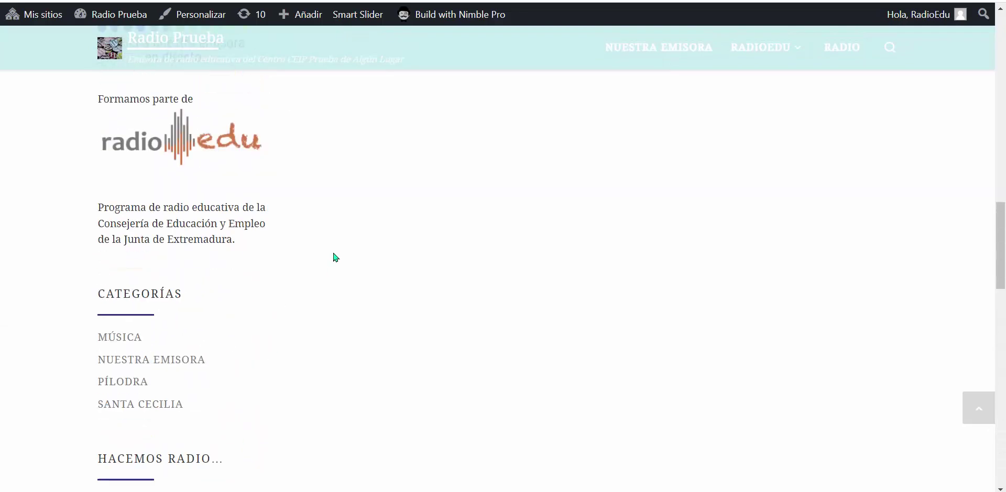
{"action": "scroll", "coordinate": [335, 257], "scroll_direction": "up", "scroll_amount": 5}
{"action": "scroll", "coordinate": [576, 276], "scroll_direction": "up", "scroll_amount": 10}
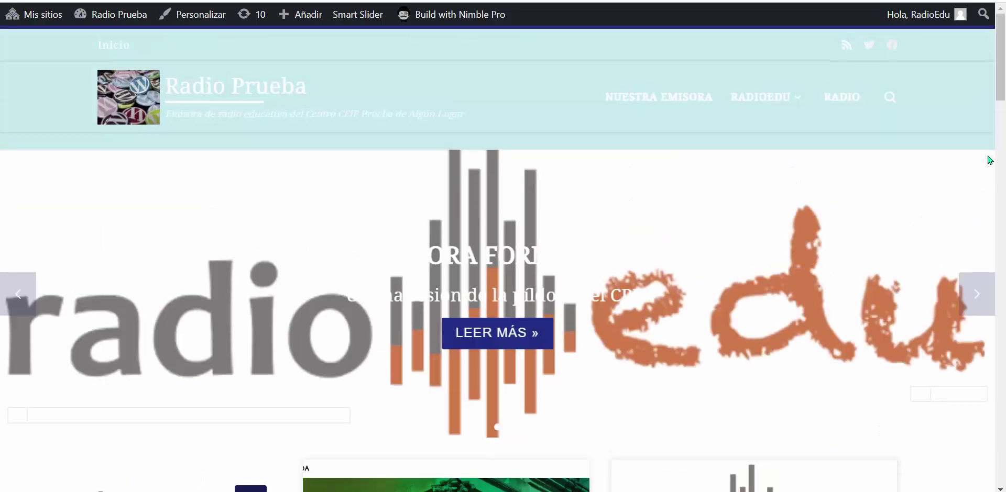
{"action": "scroll", "coordinate": [990, 262], "scroll_direction": "down", "scroll_amount": 4}
{"action": "scroll", "coordinate": [733, 209], "scroll_direction": "up", "scroll_amount": 5}
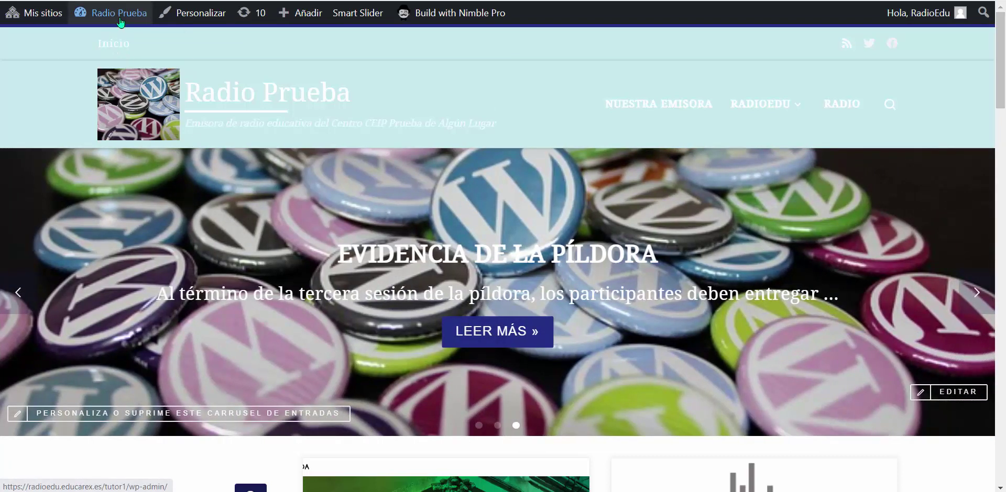
Go to the Radio Prueba site's dashboard and open the Widgets management page
{"action": "mouse_move", "coordinate": [119, 22]}
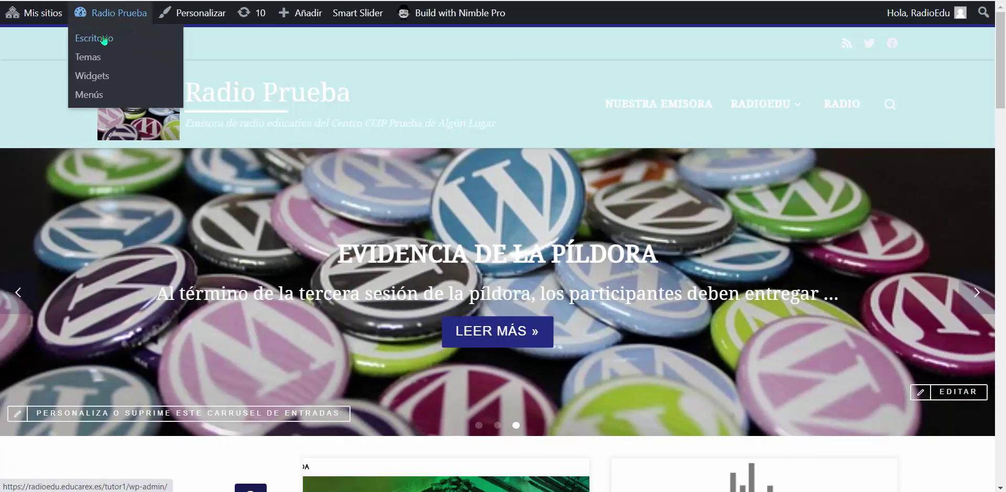
{"action": "left_click", "coordinate": [104, 41]}
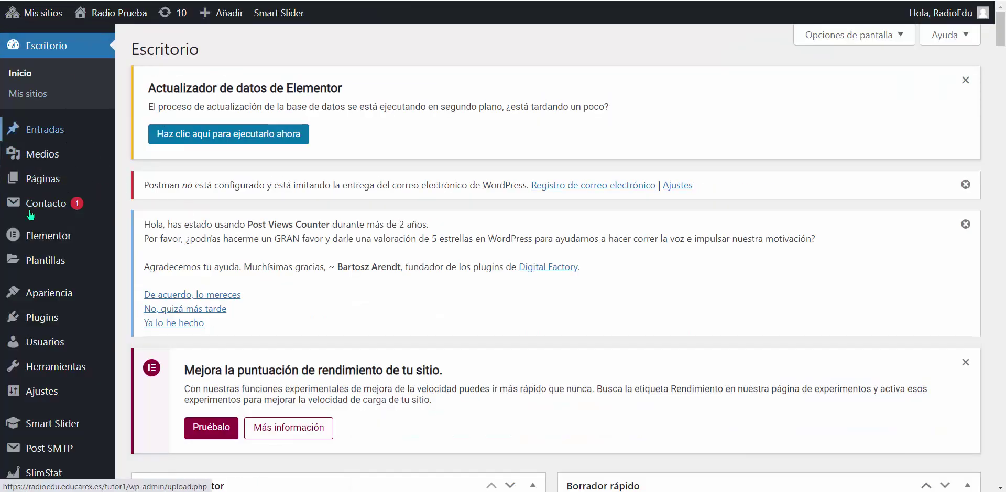
{"action": "scroll", "coordinate": [32, 220], "scroll_direction": "down", "scroll_amount": 3}
{"action": "mouse_move", "coordinate": [41, 271]}
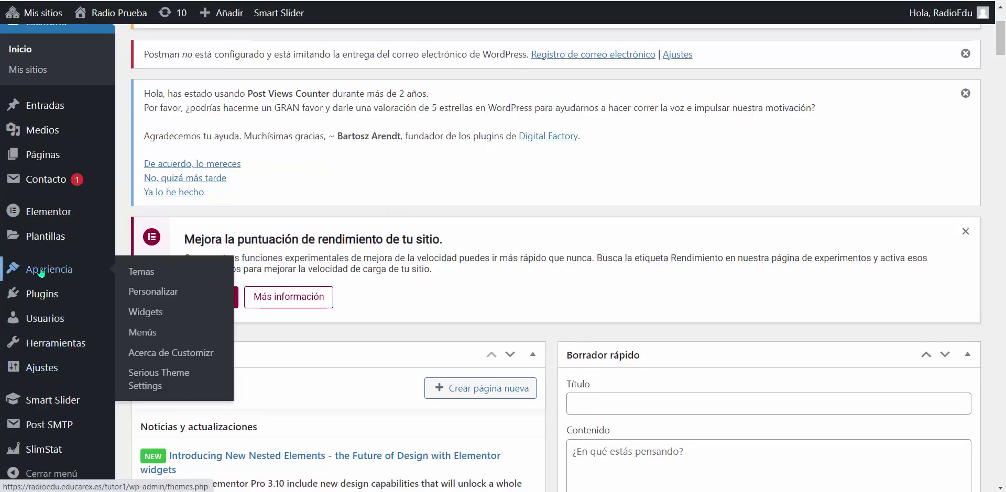
{"action": "left_click", "coordinate": [154, 313]}
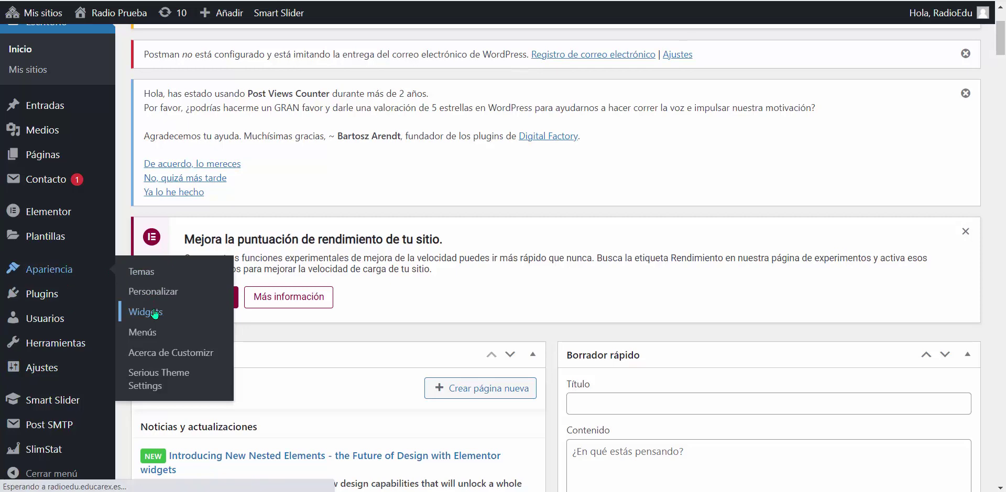
Review the available widgets and check the contents of the footer widget areas Uno, Dos and Tres
{"action": "scroll", "coordinate": [535, 337], "scroll_direction": "down", "scroll_amount": 12}
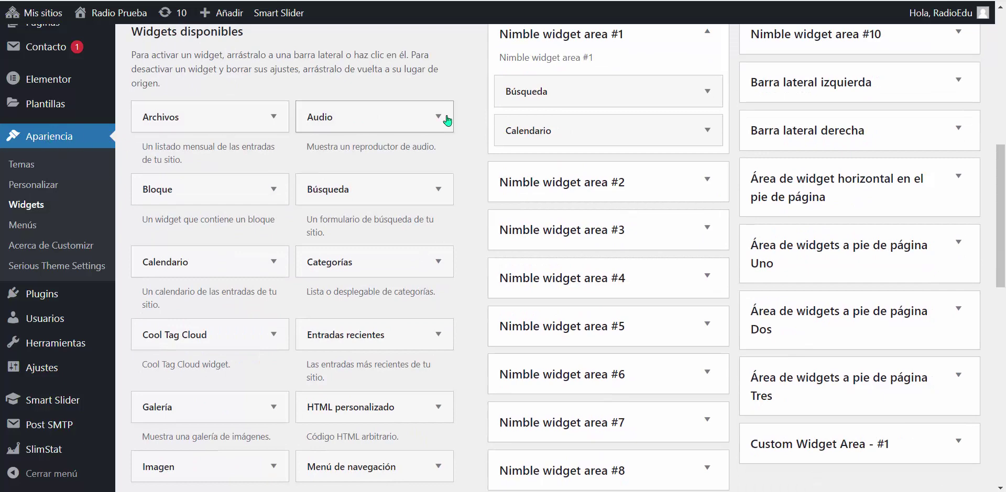
{"action": "scroll", "coordinate": [446, 121], "scroll_direction": "down", "scroll_amount": 3}
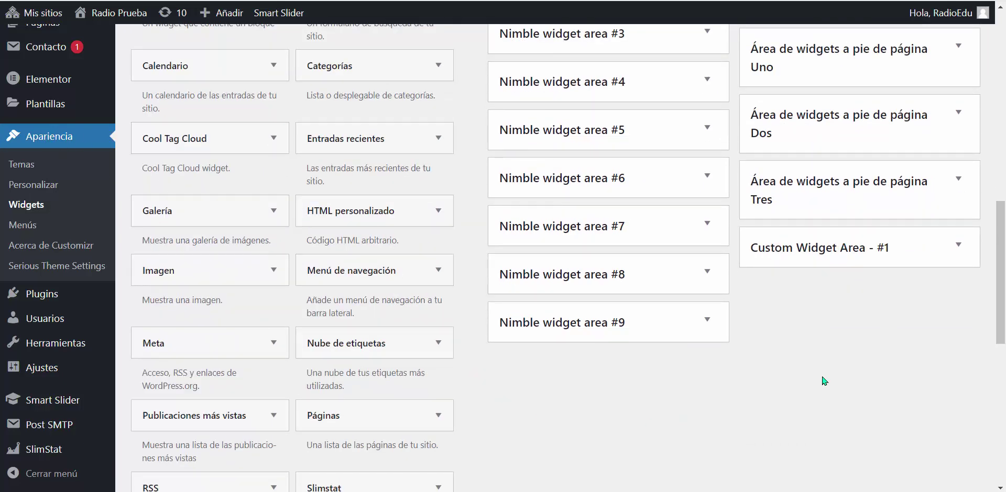
{"action": "scroll", "coordinate": [824, 380], "scroll_direction": "down", "scroll_amount": 3}
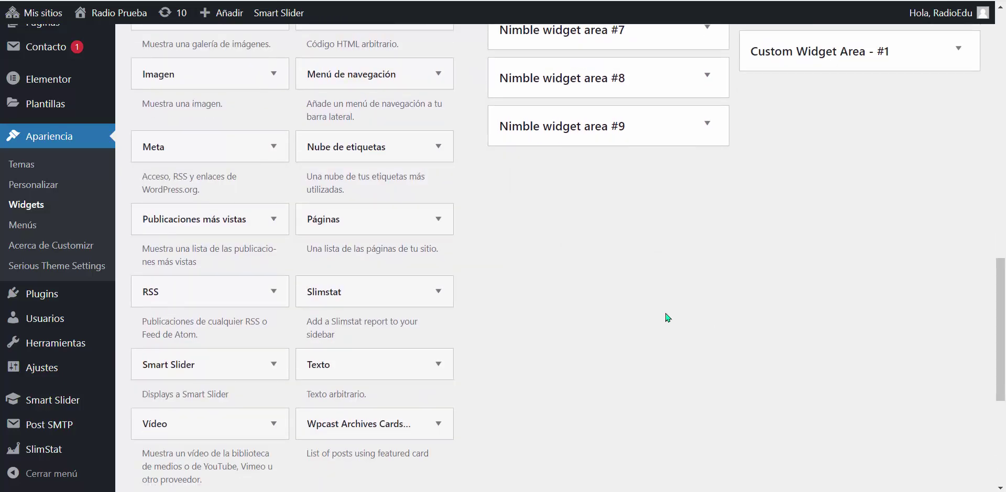
{"action": "scroll", "coordinate": [616, 285], "scroll_direction": "down", "scroll_amount": 1}
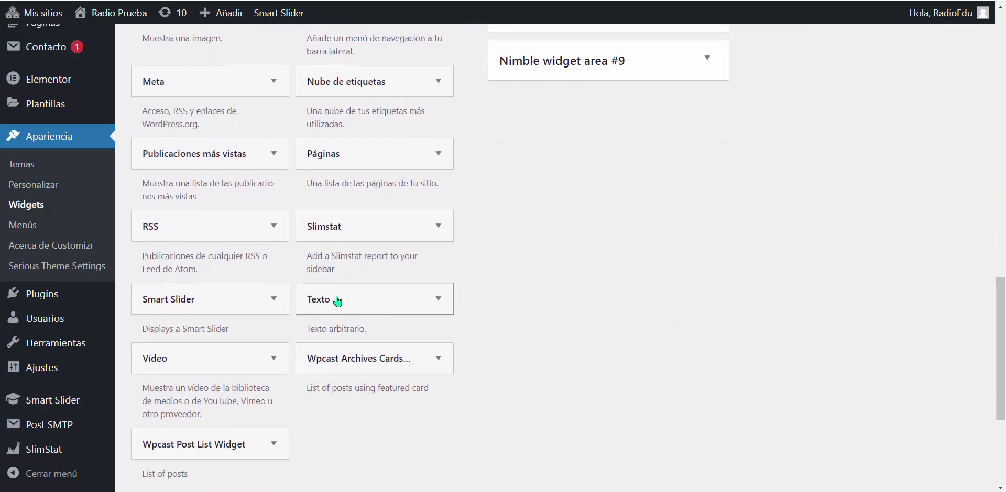
{"action": "scroll", "coordinate": [943, 274], "scroll_direction": "up", "scroll_amount": 7}
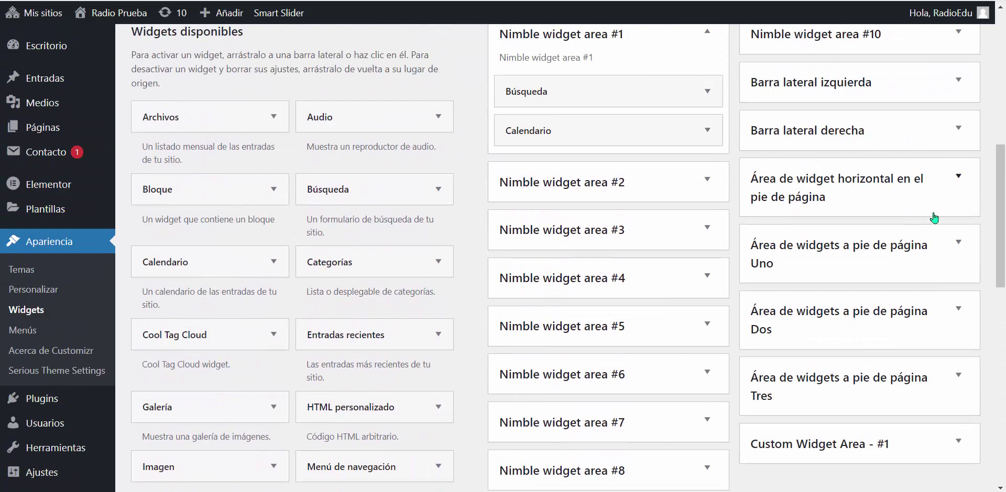
{"action": "scroll", "coordinate": [934, 218], "scroll_direction": "down", "scroll_amount": 1}
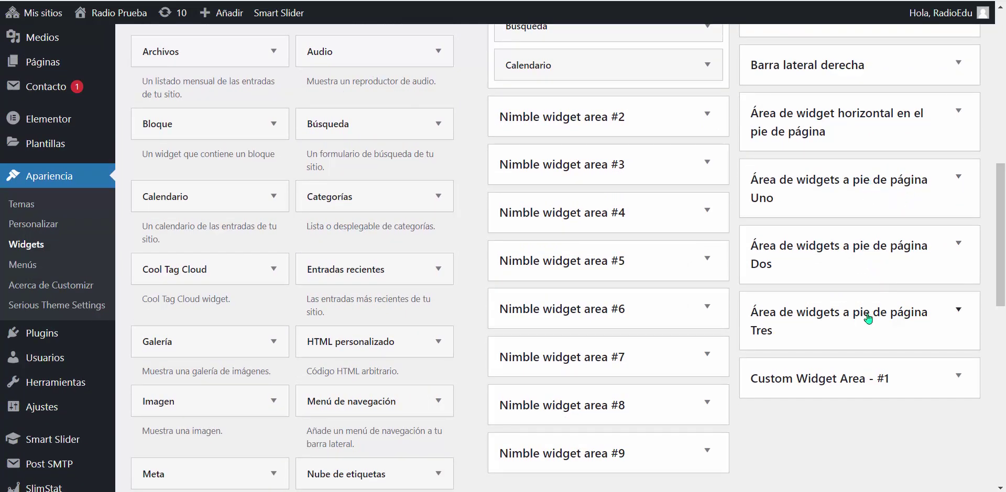
{"action": "left_click", "coordinate": [960, 177]}
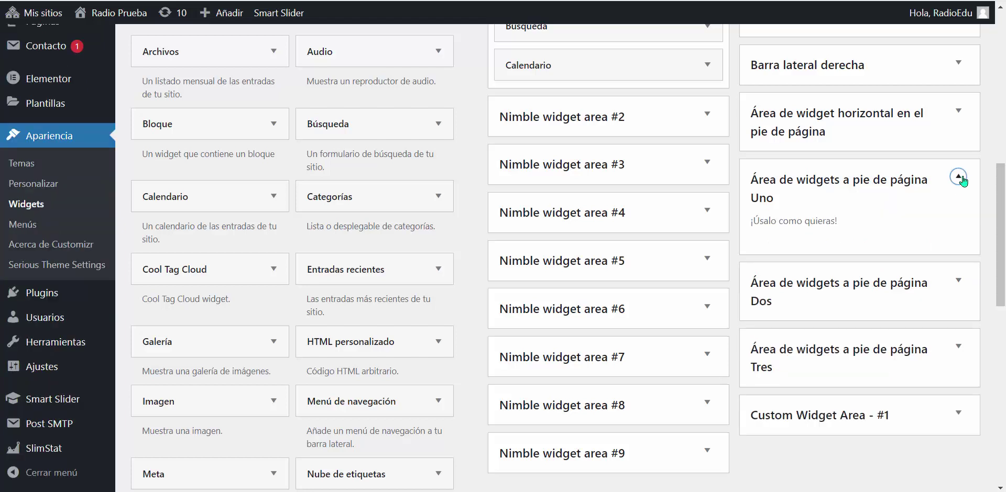
{"action": "left_click", "coordinate": [963, 281]}
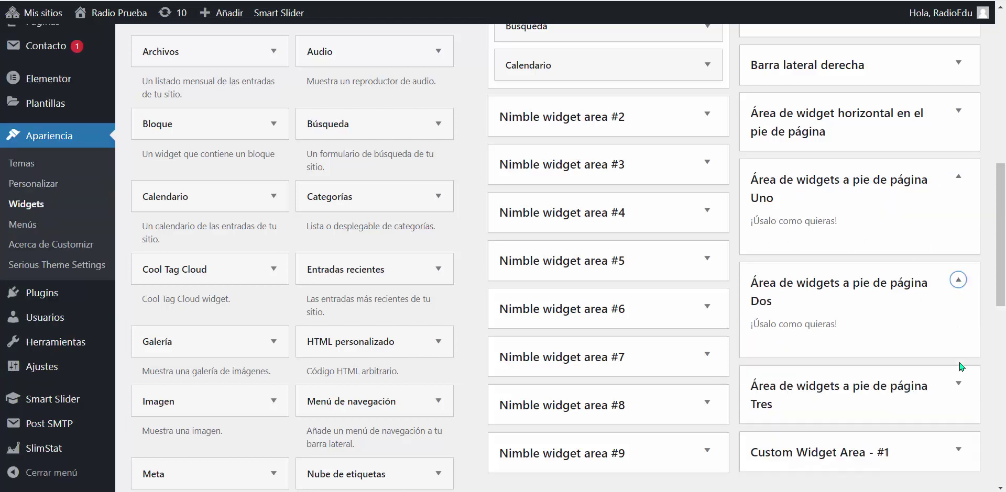
{"action": "left_click", "coordinate": [959, 385]}
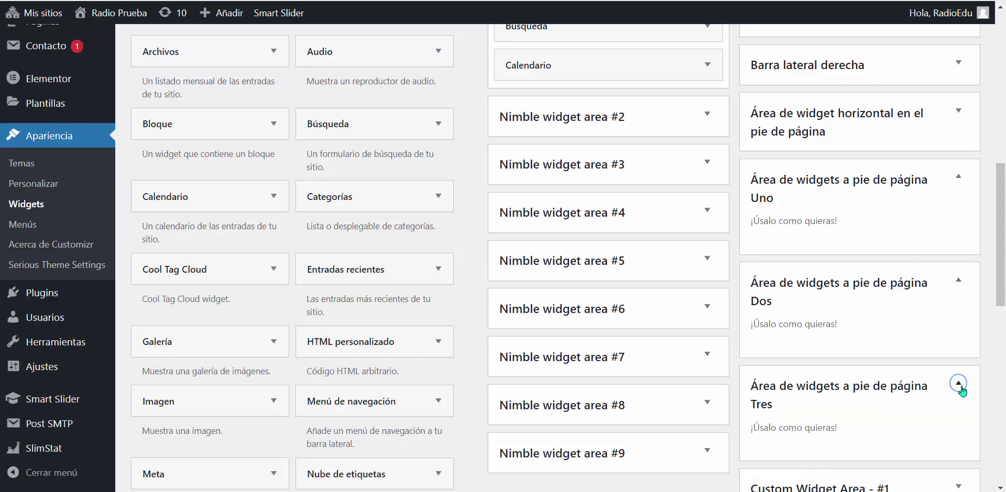
{"action": "left_click", "coordinate": [960, 386]}
{"action": "left_click", "coordinate": [959, 280]}
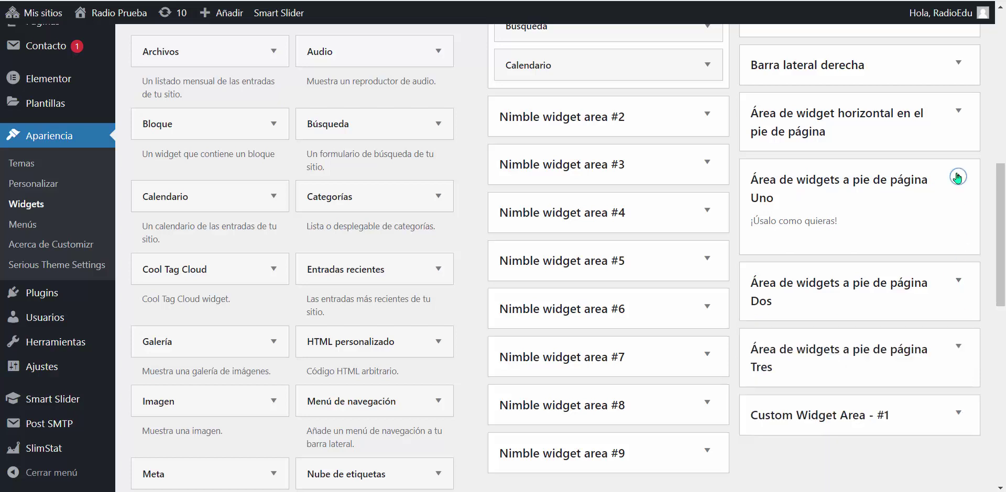
{"action": "left_click", "coordinate": [958, 177]}
Add a Texto widget to Área de widgets a pie de página Uno
{"action": "scroll", "coordinate": [536, 165], "scroll_direction": "down", "scroll_amount": 1}
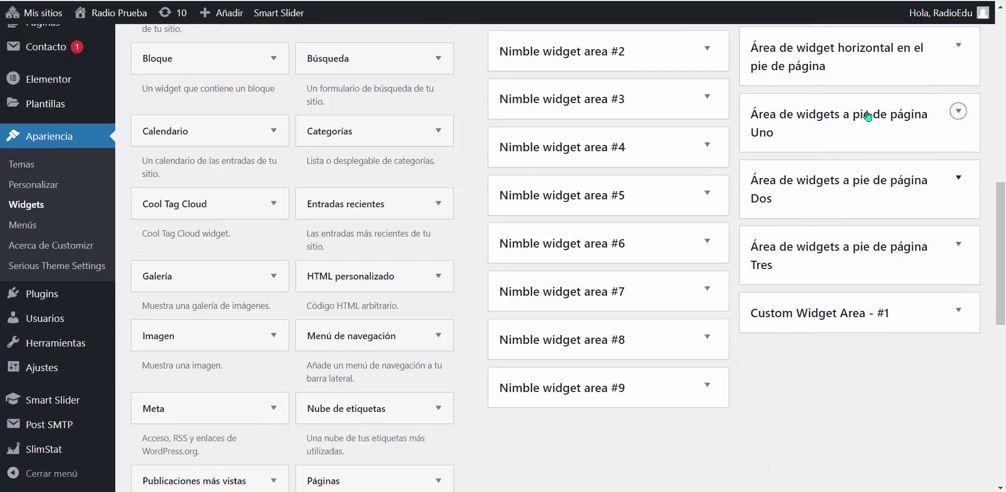
{"action": "scroll", "coordinate": [568, 267], "scroll_direction": "down", "scroll_amount": 5}
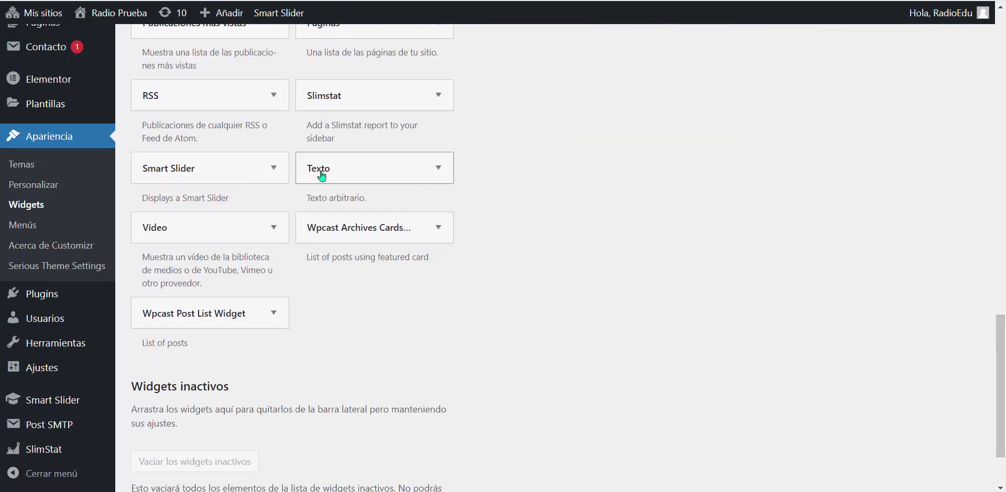
{"action": "left_click", "coordinate": [439, 169]}
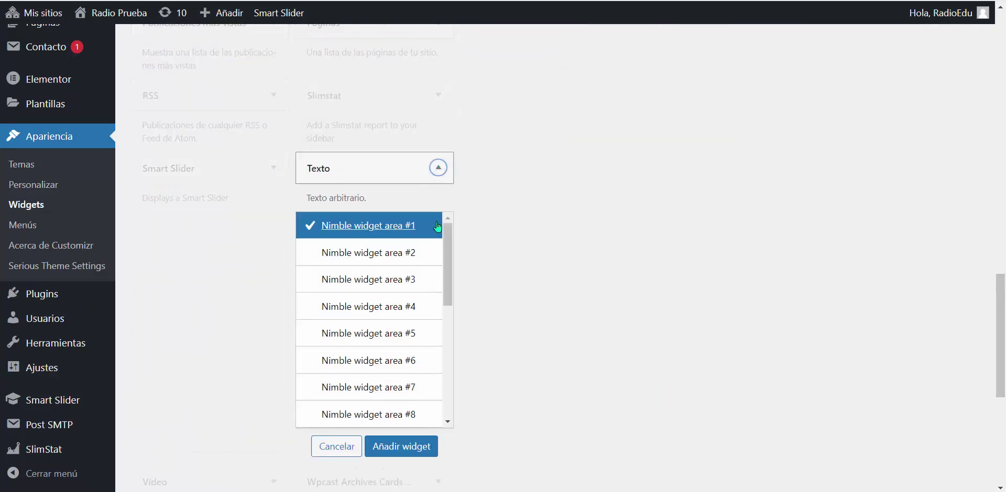
{"action": "scroll", "coordinate": [437, 262], "scroll_direction": "down", "scroll_amount": 5}
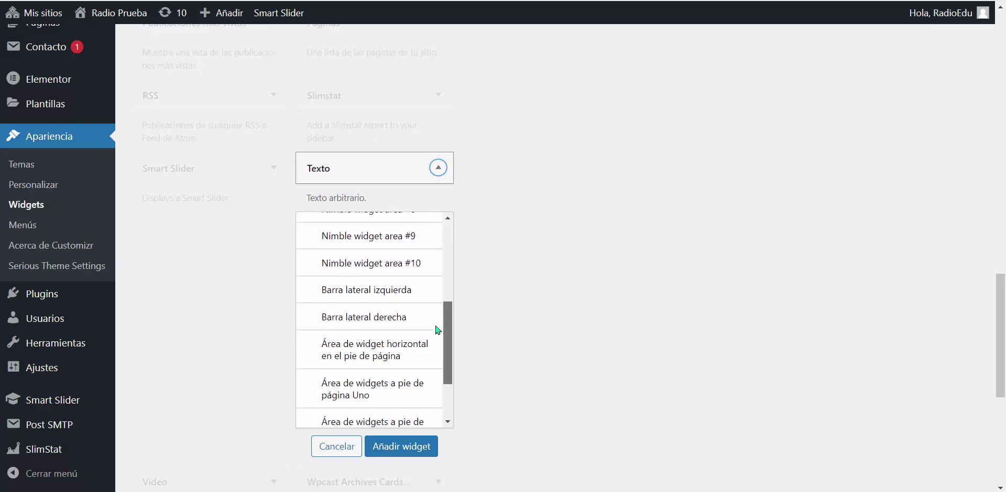
{"action": "scroll", "coordinate": [437, 335], "scroll_direction": "down", "scroll_amount": 3}
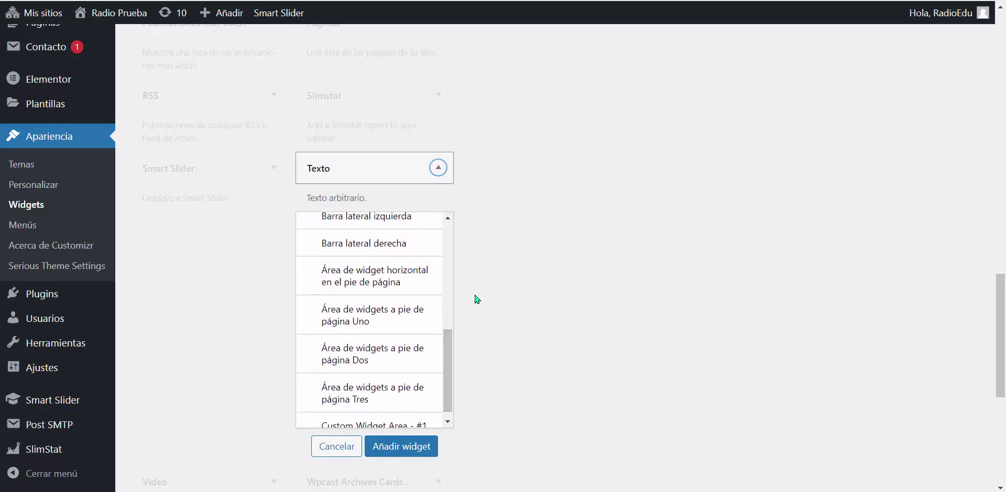
{"action": "left_click", "coordinate": [414, 320]}
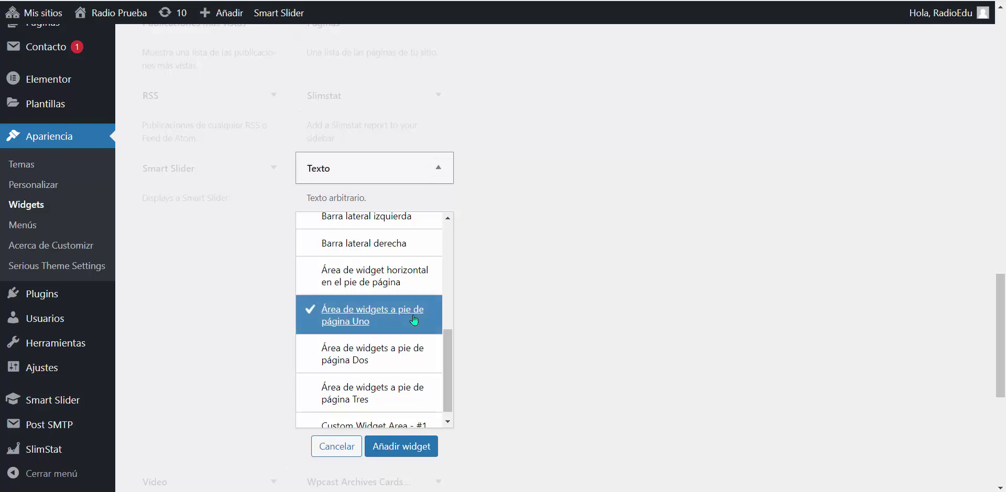
{"action": "left_click", "coordinate": [407, 448]}
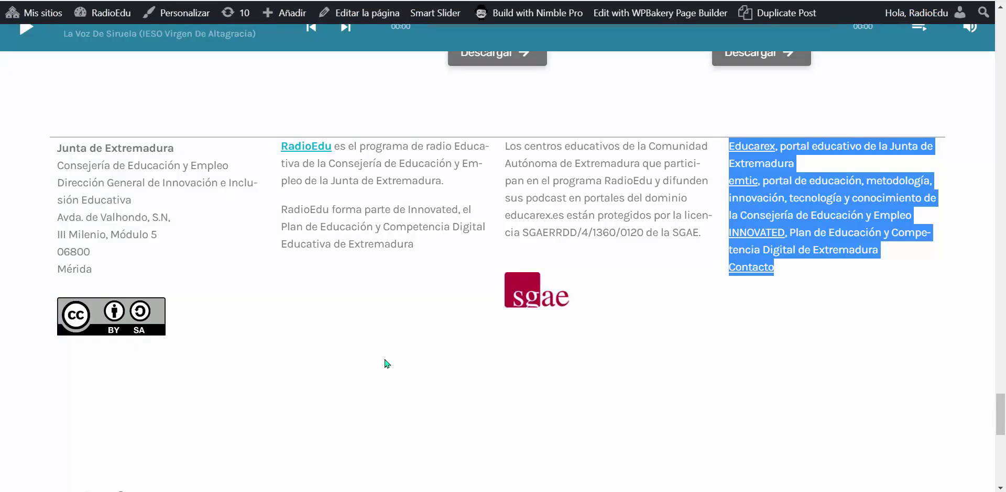
Copy the Junta de Extremadura address block and Creative Commons logo from the RadioEdu site's footer into the Texto widget, and save it
{"action": "left_click", "coordinate": [386, 362]}
{"action": "left_click_drag", "start_coordinate": [62, 166], "coordinate": [157, 341]}
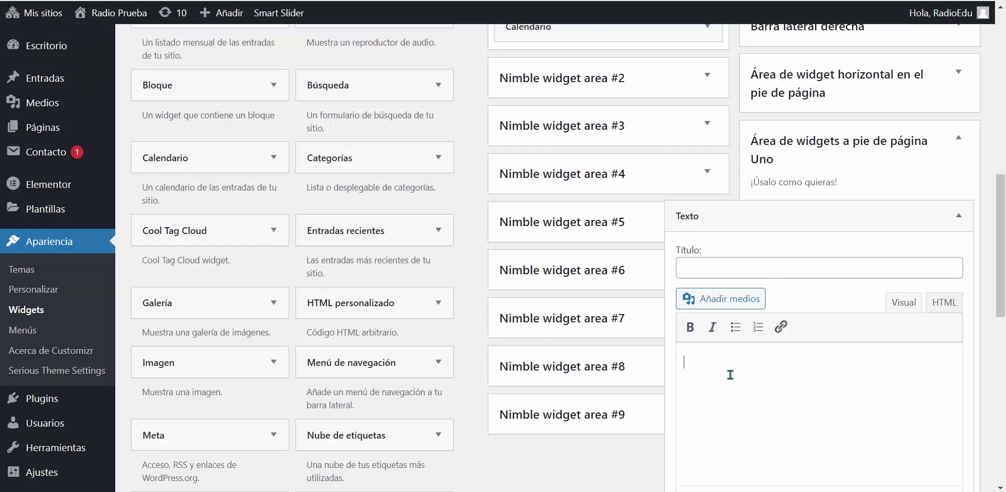
{"action": "type", "text": "Junta de Extremadura Consejería de Educación y Empleo Dirección General de Innovación e Inclusión Educativa Avda. de Valhondo, S.N, III Milenio, Módulo 5 06800 Mérida"}
{"action": "scroll", "coordinate": [1003, 316], "scroll_direction": "down", "scroll_amount": 4}
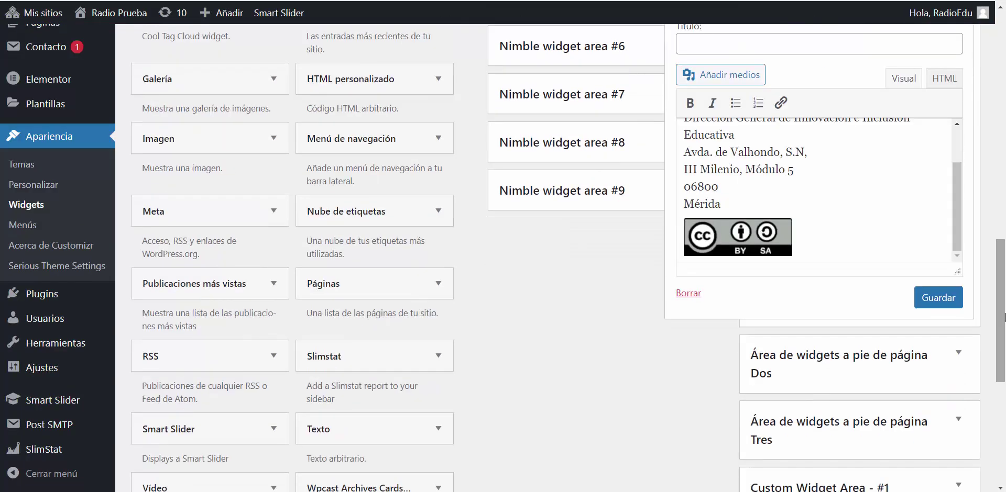
{"action": "left_click", "coordinate": [938, 305]}
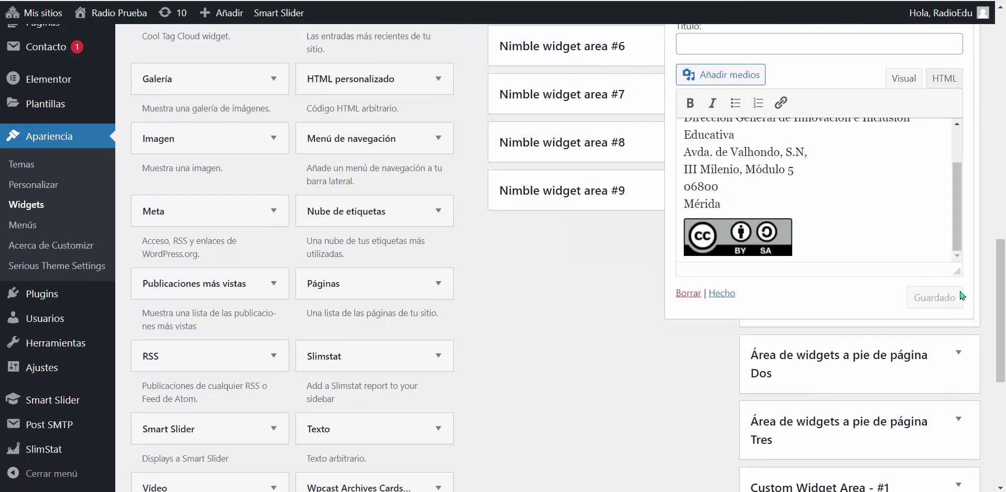
{"action": "left_click", "coordinate": [720, 294]}
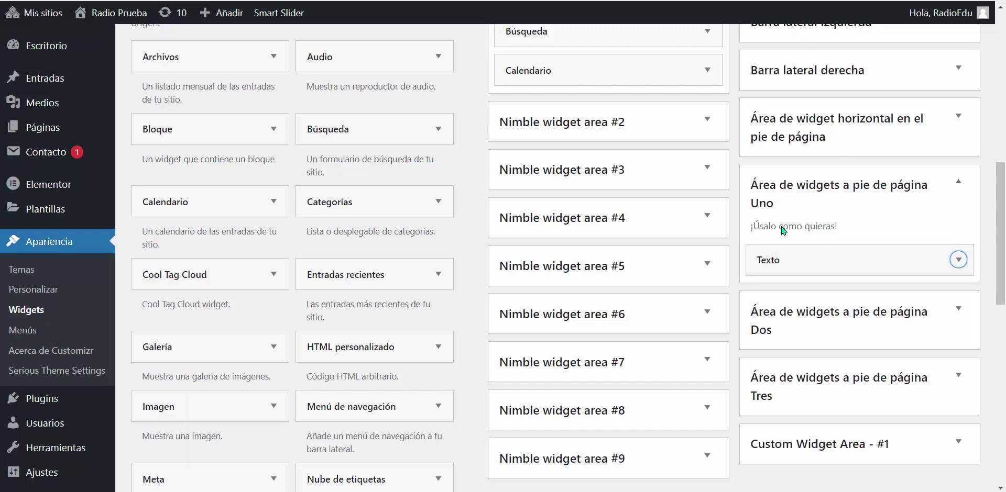
Add a Texto widget to Área de widgets a pie de página Dos
{"action": "scroll", "coordinate": [783, 230], "scroll_direction": "down", "scroll_amount": 3}
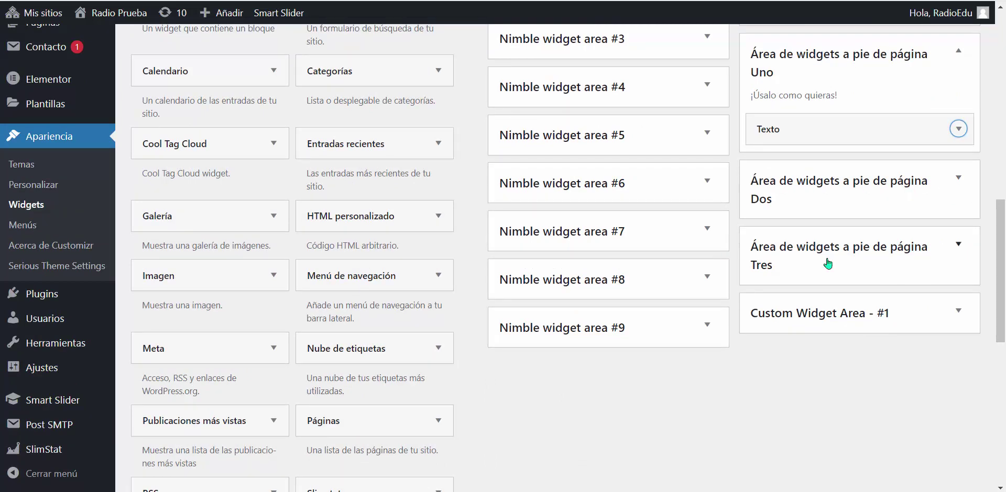
{"action": "scroll", "coordinate": [523, 371], "scroll_direction": "down", "scroll_amount": 3}
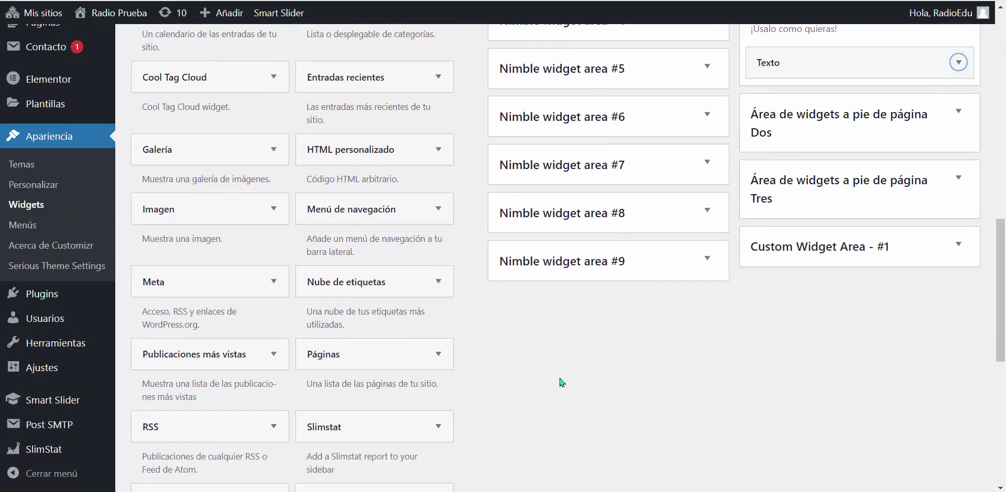
{"action": "scroll", "coordinate": [550, 368], "scroll_direction": "down", "scroll_amount": 3}
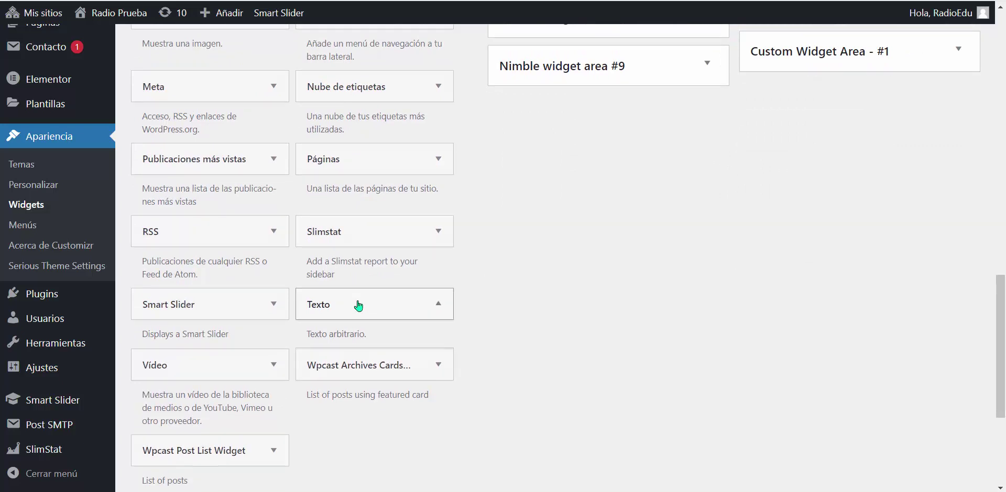
{"action": "left_click", "coordinate": [422, 306]}
{"action": "scroll", "coordinate": [497, 262], "scroll_direction": "down", "scroll_amount": 4}
{"action": "left_click_drag", "start_coordinate": [447, 172], "coordinate": [446, 294]}
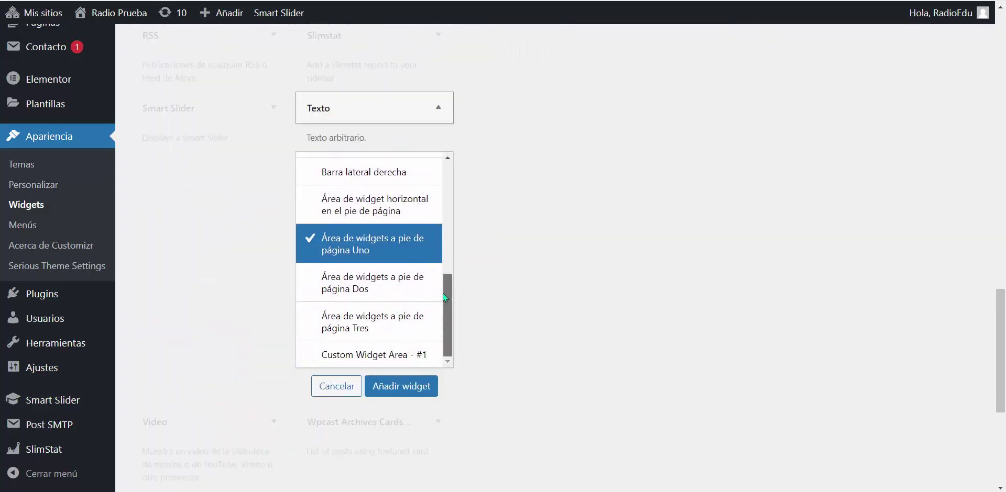
{"action": "left_click", "coordinate": [390, 288]}
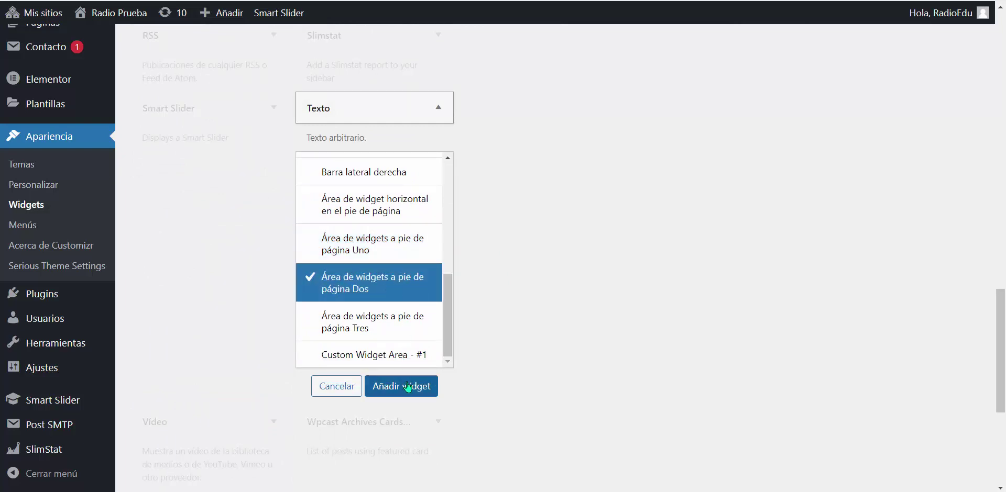
{"action": "left_click", "coordinate": [408, 387]}
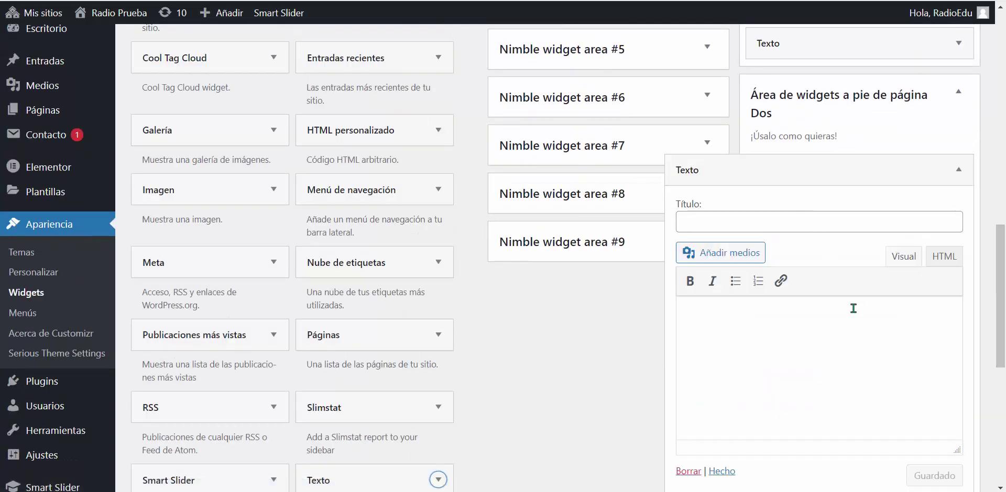
Copy the RadioEdu description, SGAE licence text and SGAE logo from the RadioEdu site's footer into the Dos area's Texto widget, then save and close it
{"action": "left_click", "coordinate": [744, 331]}
{"action": "key", "text": "ctrl+Tab"}
{"action": "left_click", "coordinate": [353, 239]}
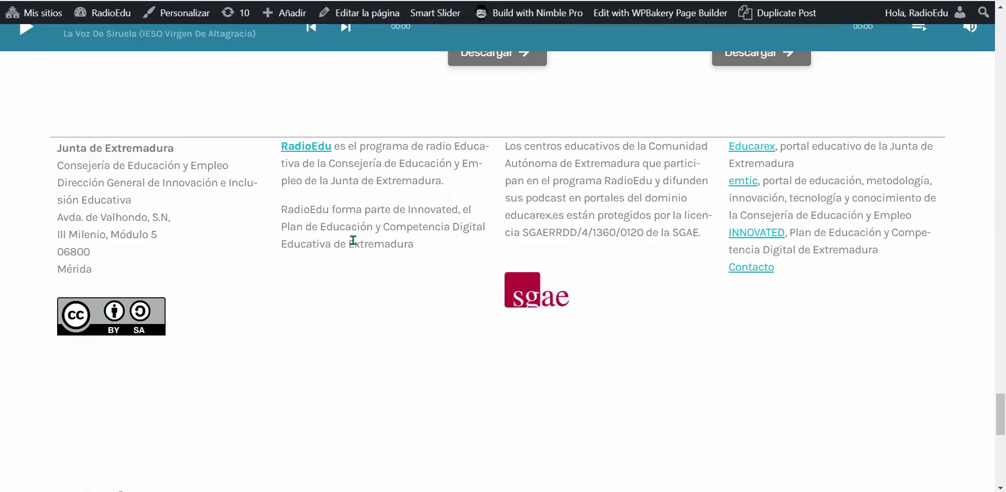
{"action": "left_click_drag", "start_coordinate": [281, 145], "coordinate": [587, 312]}
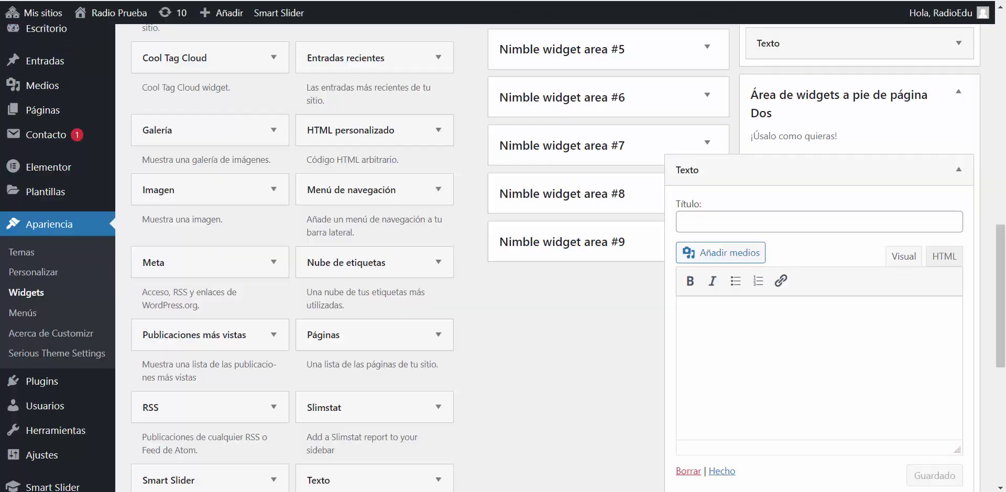
{"action": "type", "text": "Los centros educativos de la Comunidad Autónoma de Extremadura que participan en el programa RadioEdu y difunden sus podcast en portales del dominio educarex.es están protegidos por la licencia SGAERRDD/4/1360/0120 de la SGAE."}
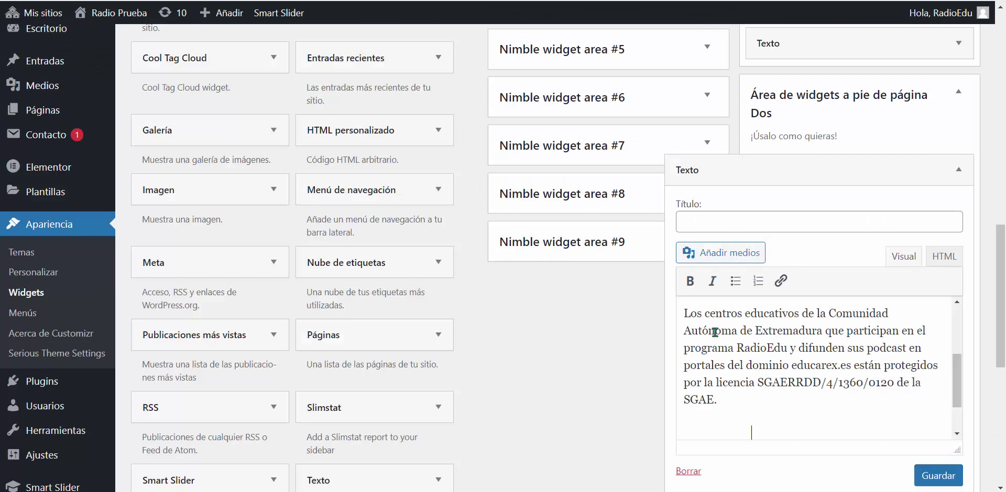
{"action": "scroll", "coordinate": [912, 424], "scroll_direction": "down", "scroll_amount": 1}
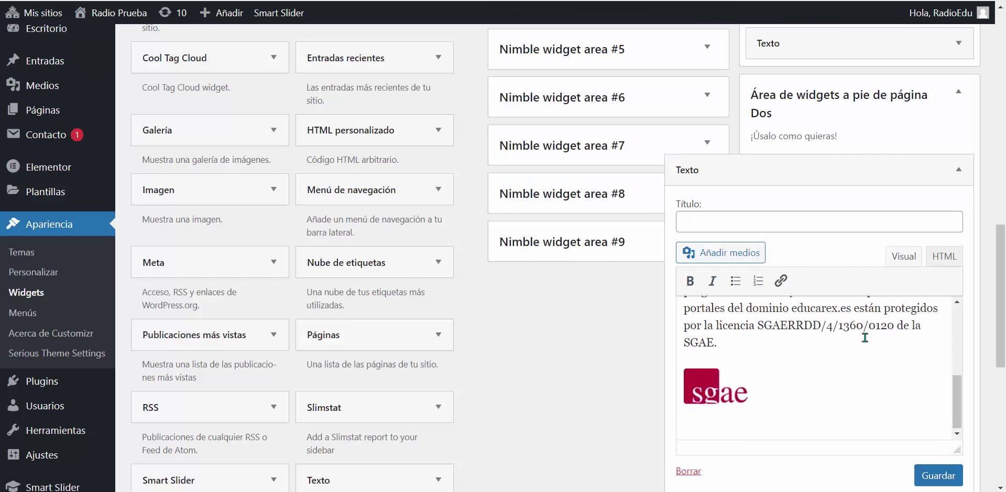
{"action": "left_click", "coordinate": [939, 478]}
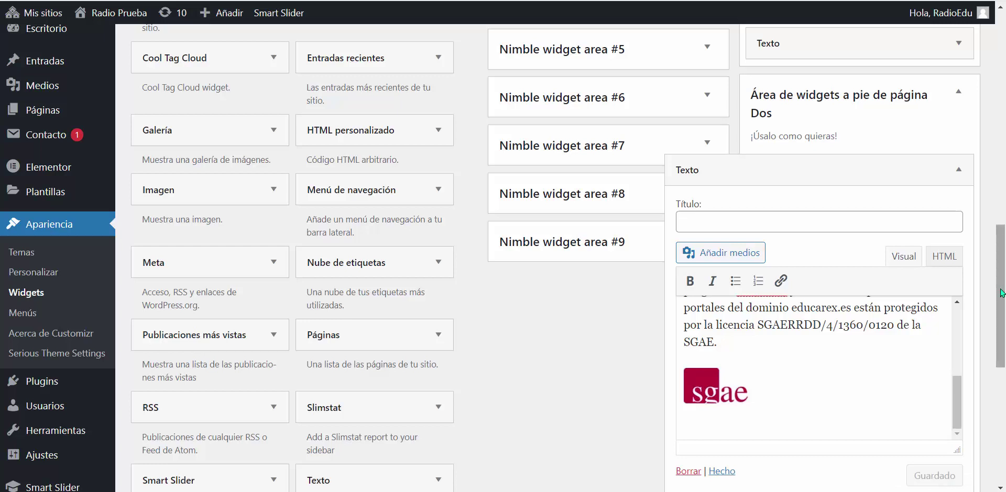
{"action": "scroll", "coordinate": [792, 327], "scroll_direction": "down", "scroll_amount": 3}
{"action": "left_click", "coordinate": [725, 342]}
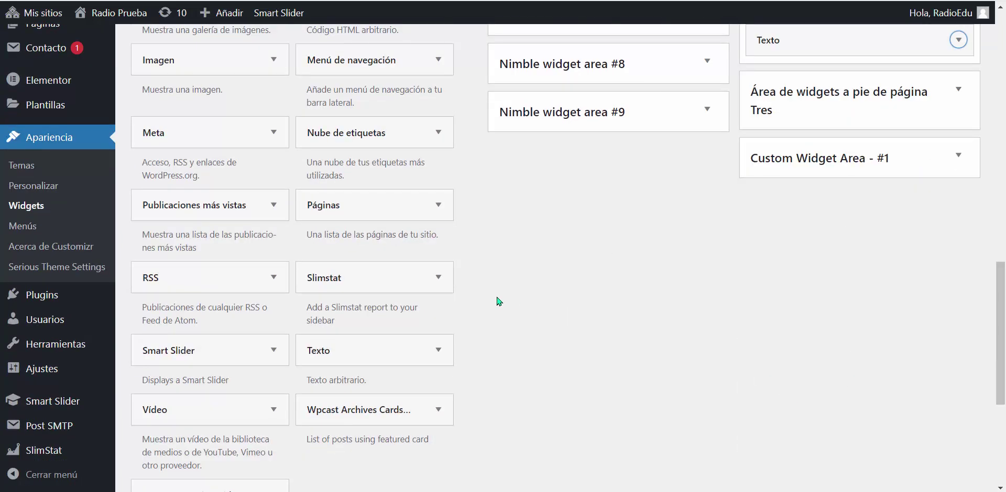
Add a Texto widget to Área de widgets a pie de página Tres
{"action": "left_click", "coordinate": [438, 350]}
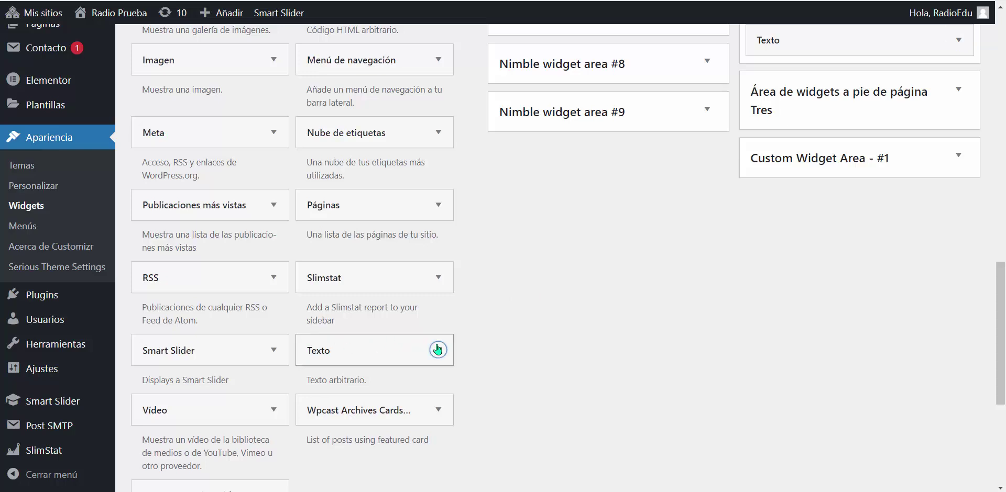
{"action": "left_click_drag", "start_coordinate": [444, 216], "coordinate": [454, 351]}
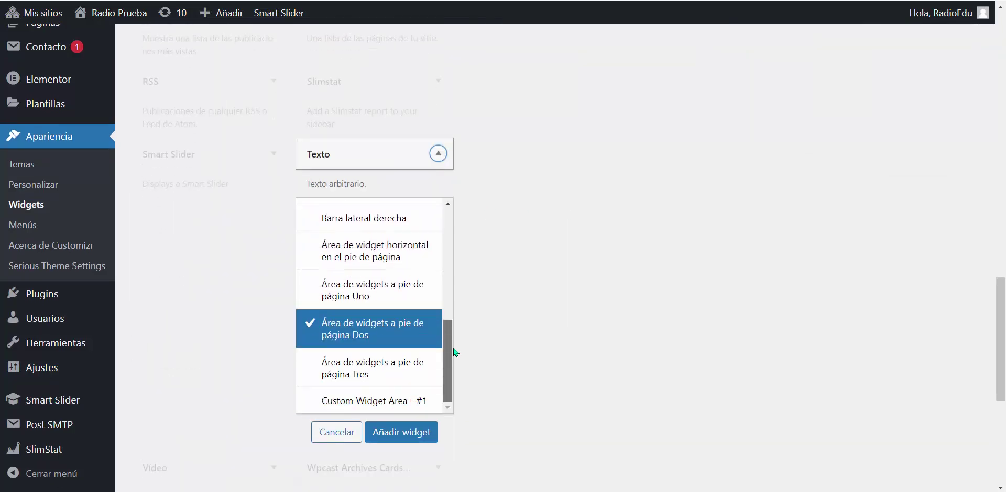
{"action": "left_click", "coordinate": [403, 367]}
{"action": "left_click", "coordinate": [411, 435]}
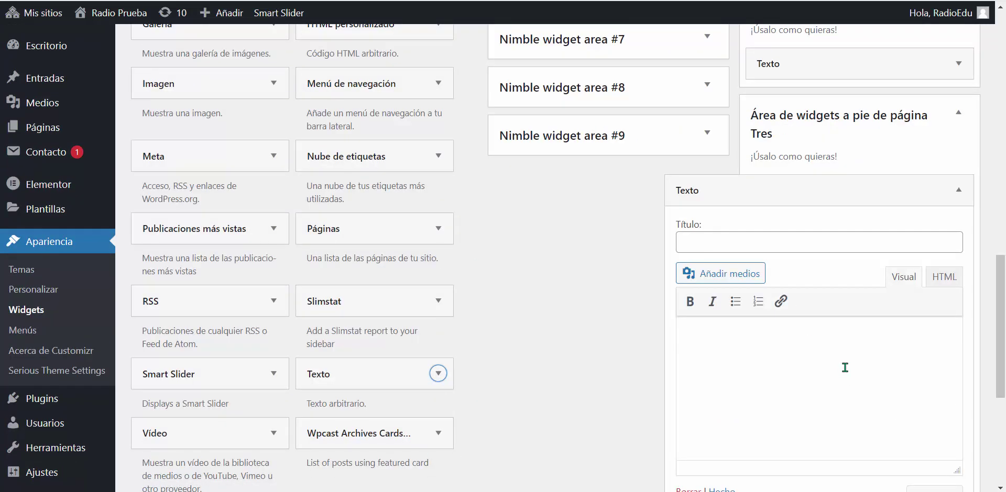
Copy the Educarex, emtic, INNOVATED and Contacto links block from the RadioEdu site's footer into the Tres area's Texto widget, then save and close it
{"action": "left_click", "coordinate": [845, 367]}
{"action": "left_click", "coordinate": [461, 5]}
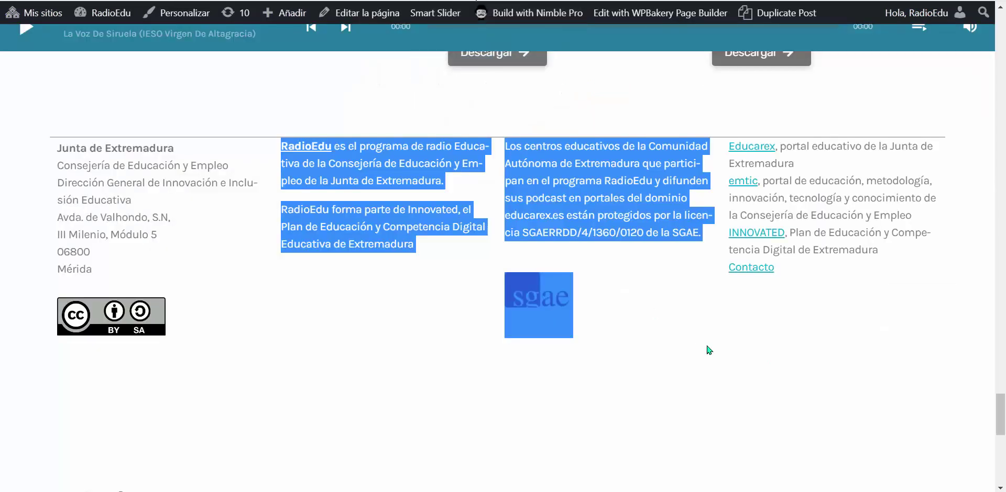
{"action": "left_click", "coordinate": [907, 309]}
{"action": "left_click_drag", "start_coordinate": [771, 275], "coordinate": [731, 145]}
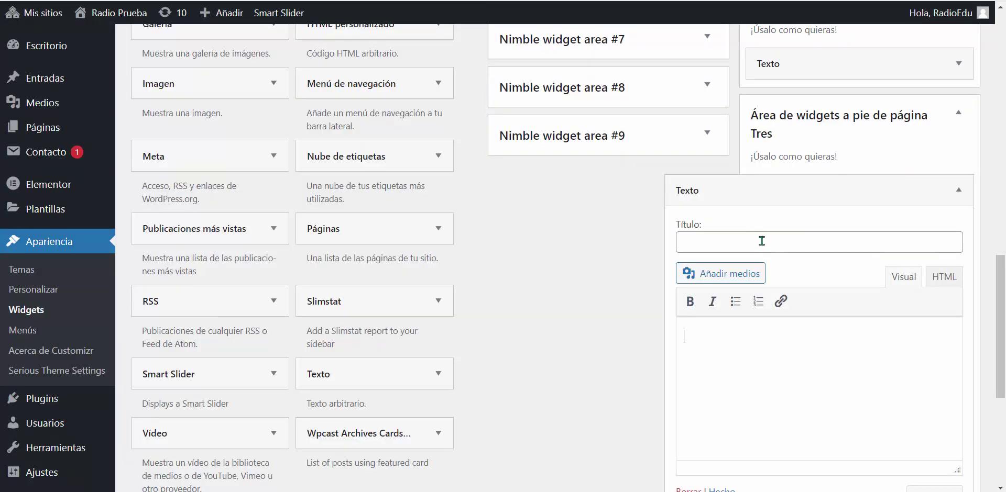
{"action": "key", "text": "ctrl+v"}
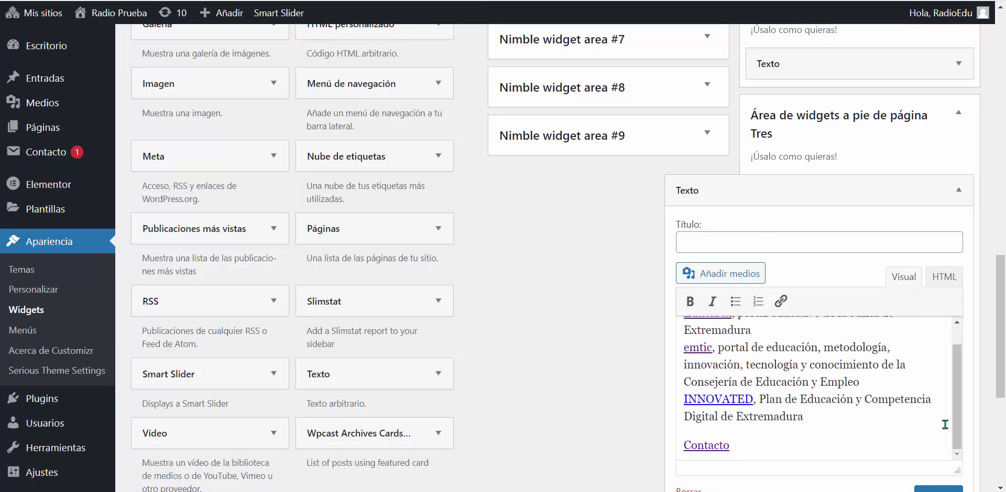
{"action": "left_click_drag", "start_coordinate": [1001, 276], "coordinate": [1003, 343]}
{"action": "left_click", "coordinate": [943, 266]}
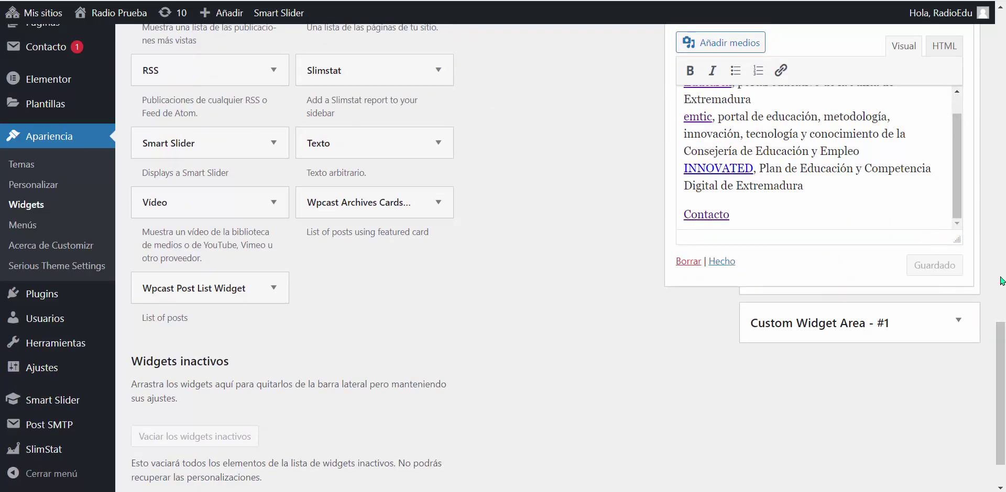
{"action": "left_click", "coordinate": [722, 262]}
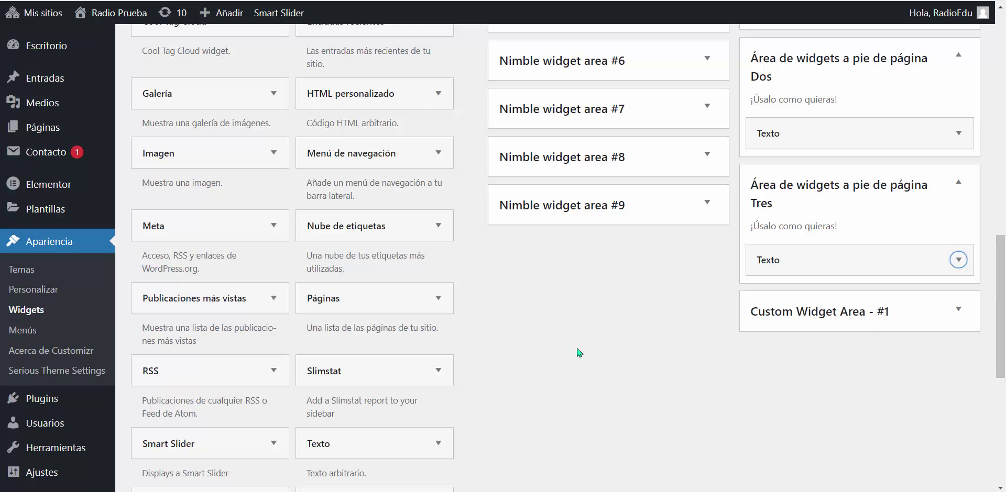
Review the destination areas offered for another Texto widget and check the contents of footer widget areas Uno, Dos and Tres
{"action": "scroll", "coordinate": [578, 353], "scroll_direction": "down", "scroll_amount": 4}
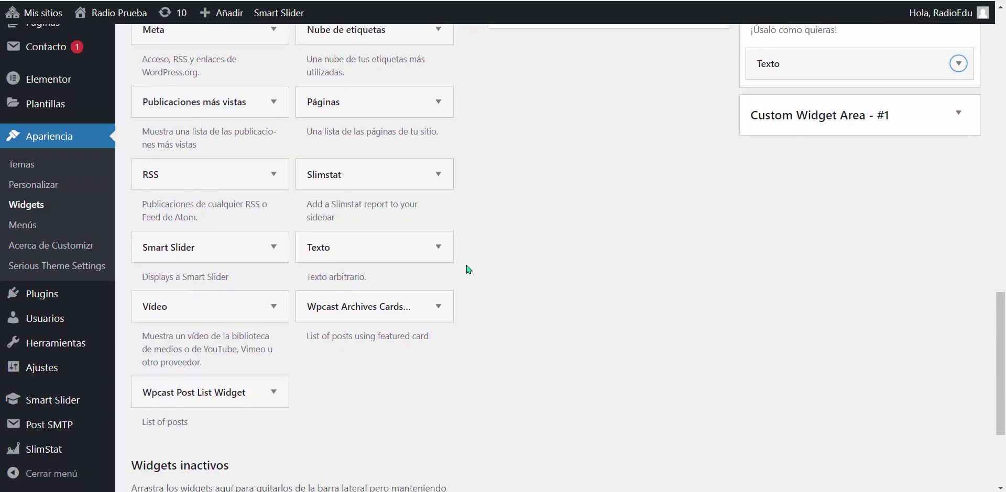
{"action": "left_click", "coordinate": [444, 248]}
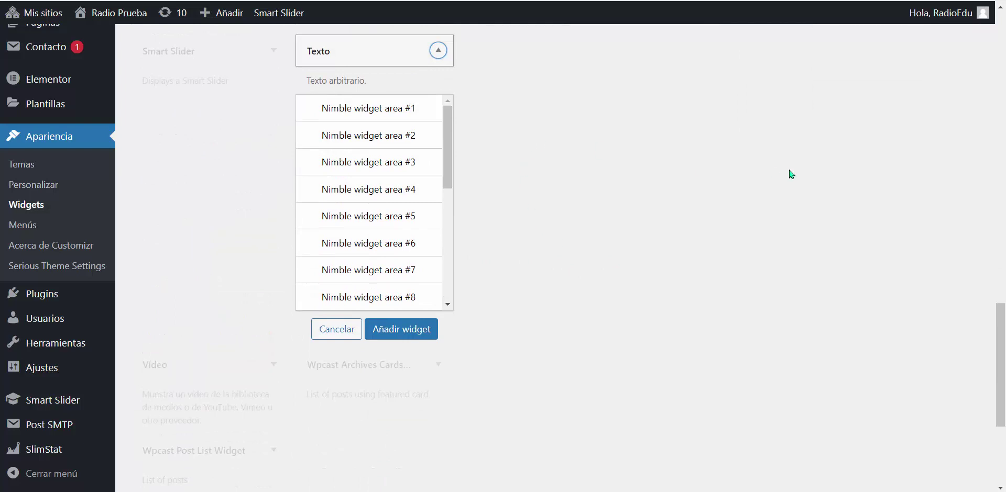
{"action": "scroll", "coordinate": [796, 219], "scroll_direction": "up", "scroll_amount": 10}
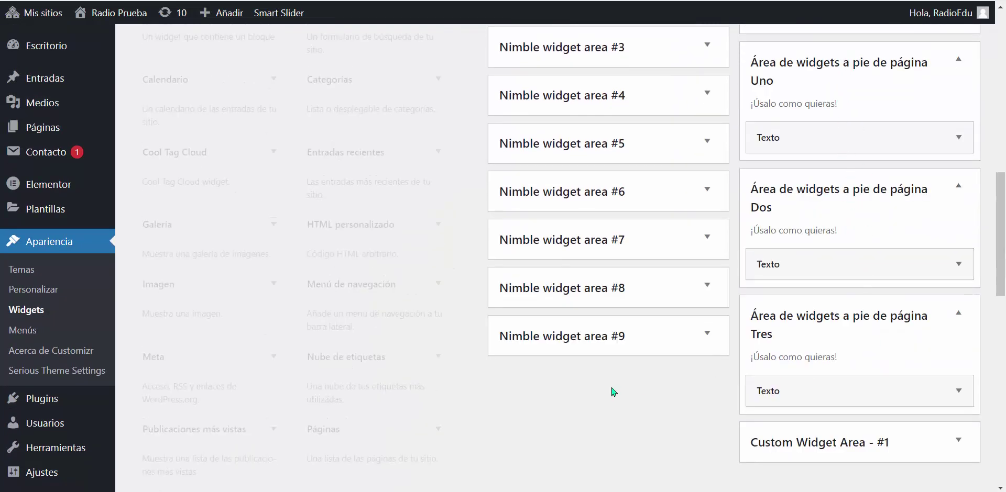
{"action": "scroll", "coordinate": [572, 409], "scroll_direction": "down", "scroll_amount": 10}
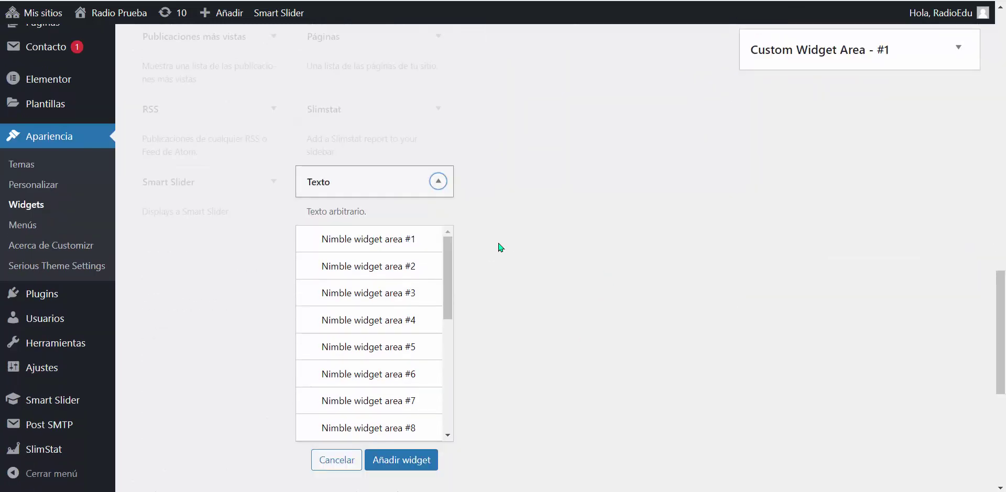
{"action": "left_click_drag", "start_coordinate": [444, 121], "coordinate": [441, 181]}
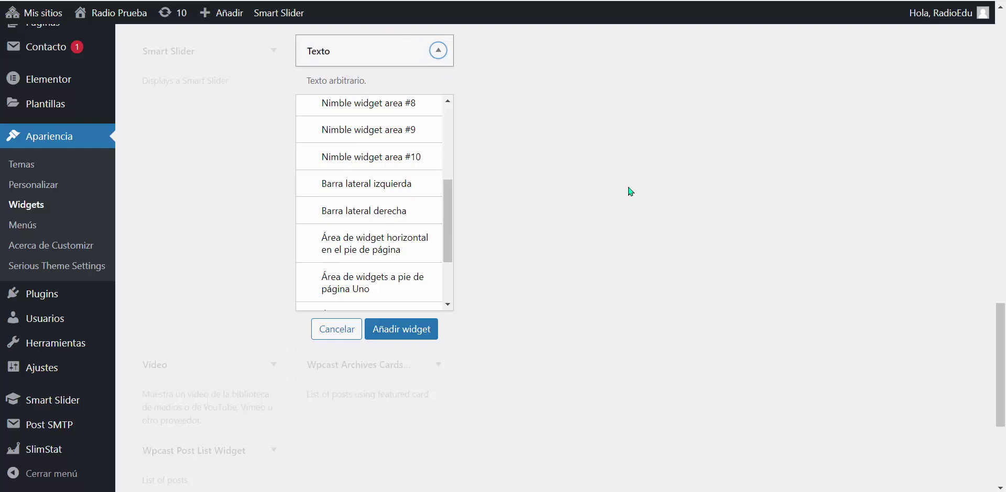
{"action": "scroll", "coordinate": [710, 216], "scroll_direction": "up", "scroll_amount": 6}
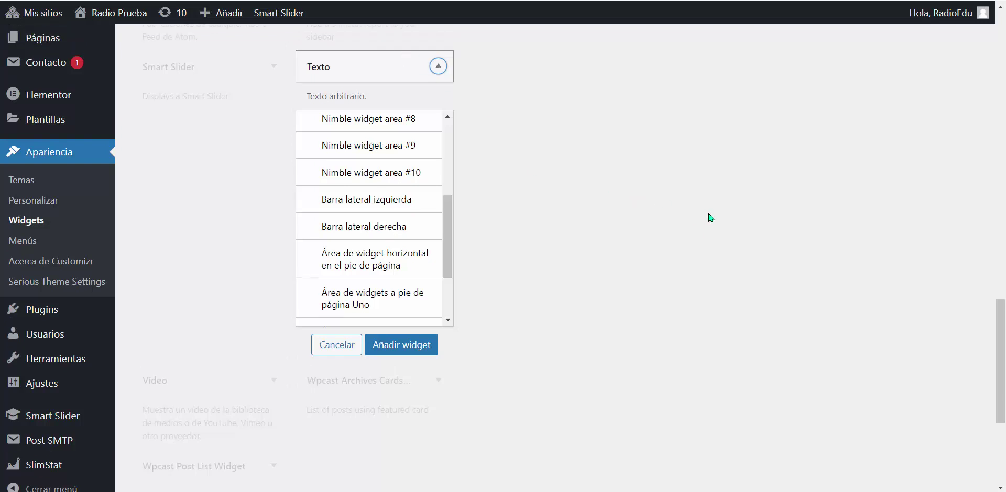
{"action": "scroll", "coordinate": [711, 215], "scroll_direction": "up", "scroll_amount": 2}
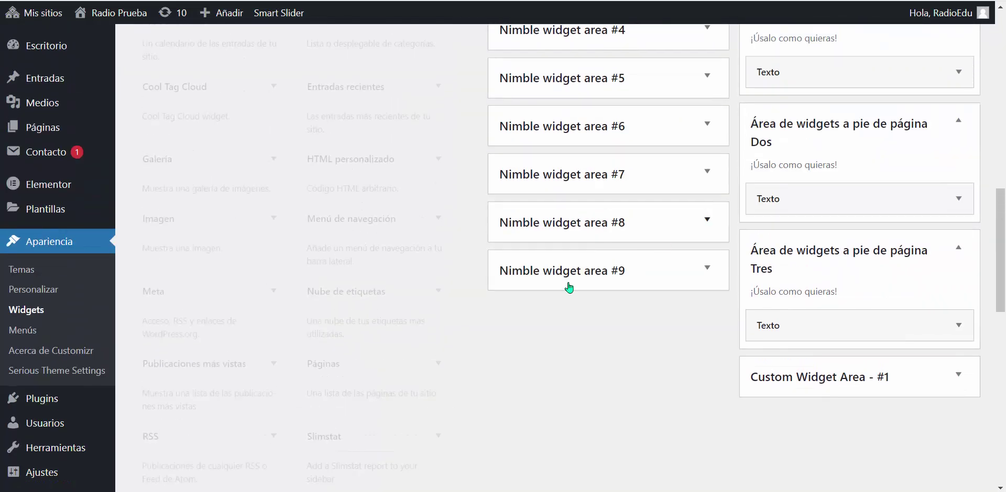